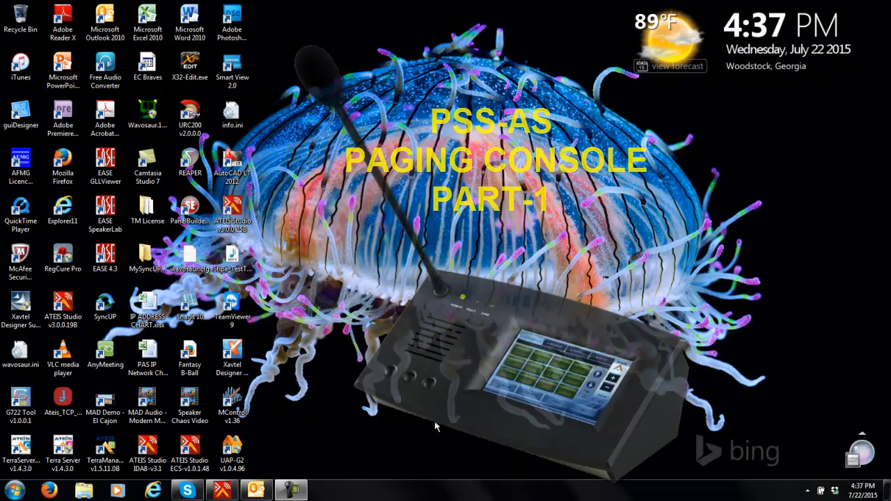
Step: In ATEIS Studio, add PDC Audio to the DEMO IDA8C's DSP configuration and move its PDC Output block below Monitor Out D
{"action": "left_click", "coordinate": [220, 492]}
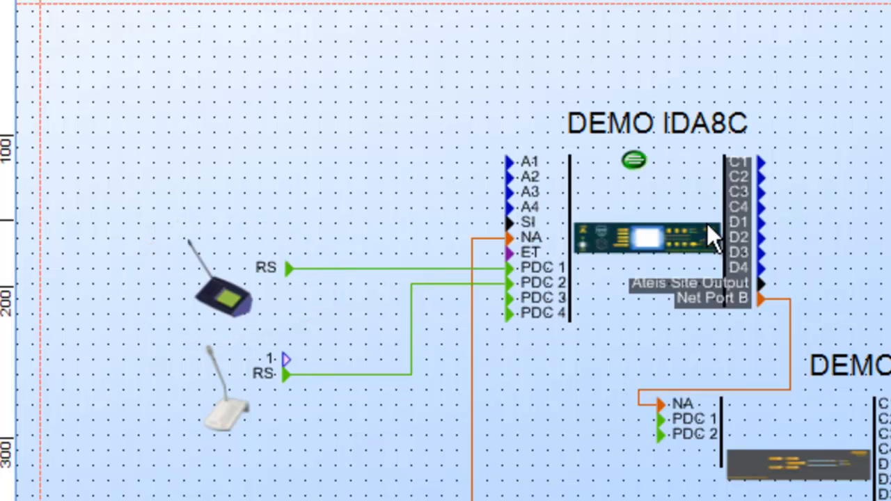
{"action": "double_click", "coordinate": [654, 192]}
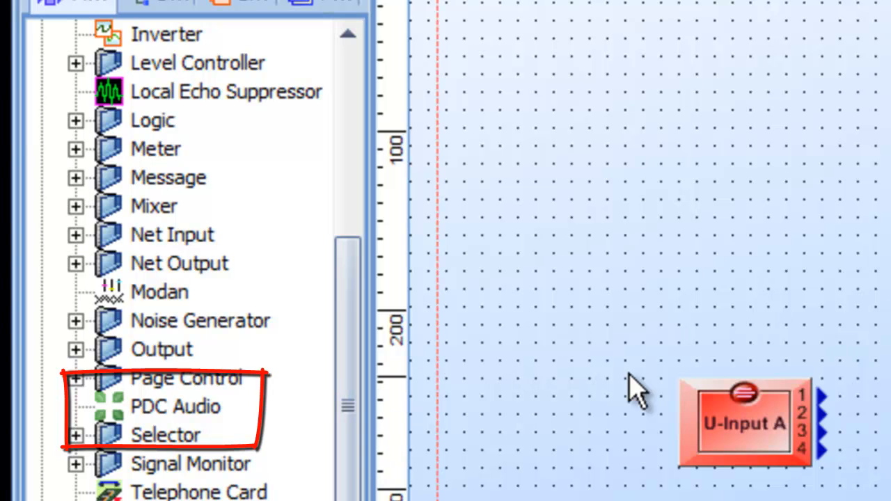
{"action": "left_click", "coordinate": [150, 411]}
{"action": "left_click_drag", "start_coordinate": [151, 411], "coordinate": [599, 148]}
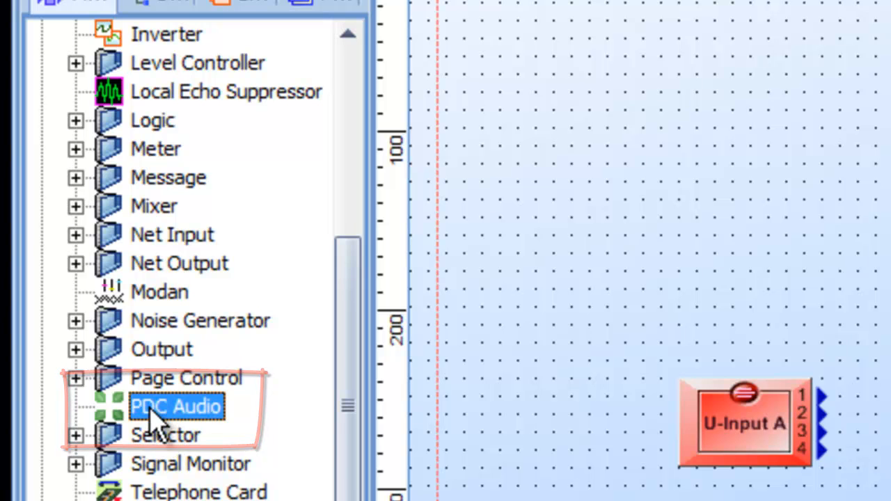
{"action": "left_click_drag", "start_coordinate": [145, 163], "coordinate": [144, 162]}
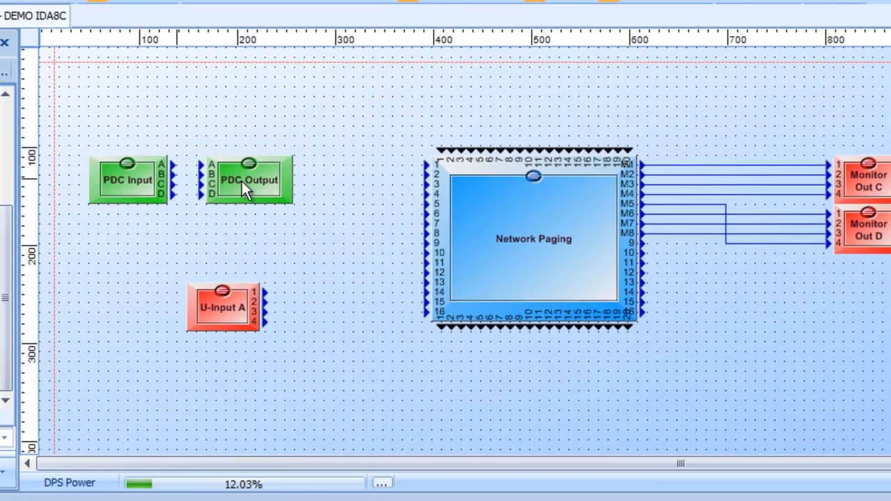
{"action": "left_click_drag", "start_coordinate": [242, 180], "coordinate": [854, 324]}
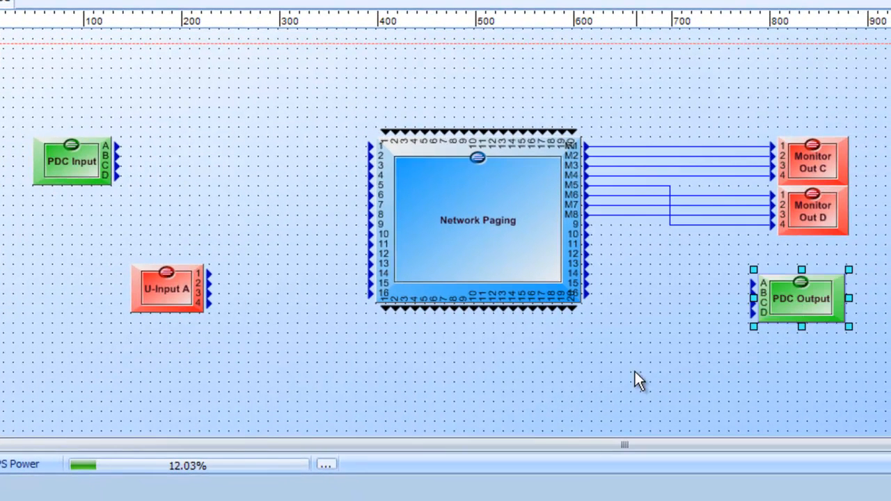
{"action": "left_click", "coordinate": [635, 372]}
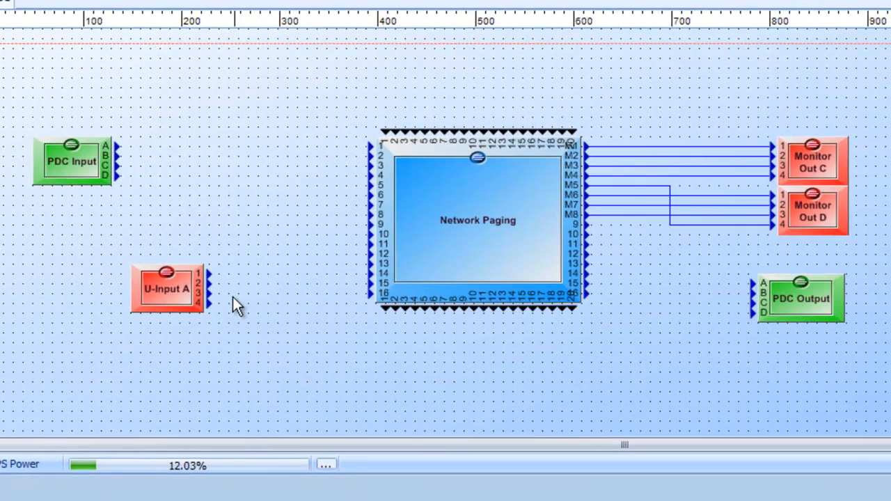
Step: Move the PDC Input block above U-Input A and wire its output A to input 1 of the Network Paging block
{"action": "left_click_drag", "start_coordinate": [78, 150], "coordinate": [167, 161]}
{"action": "left_click", "coordinate": [301, 255]}
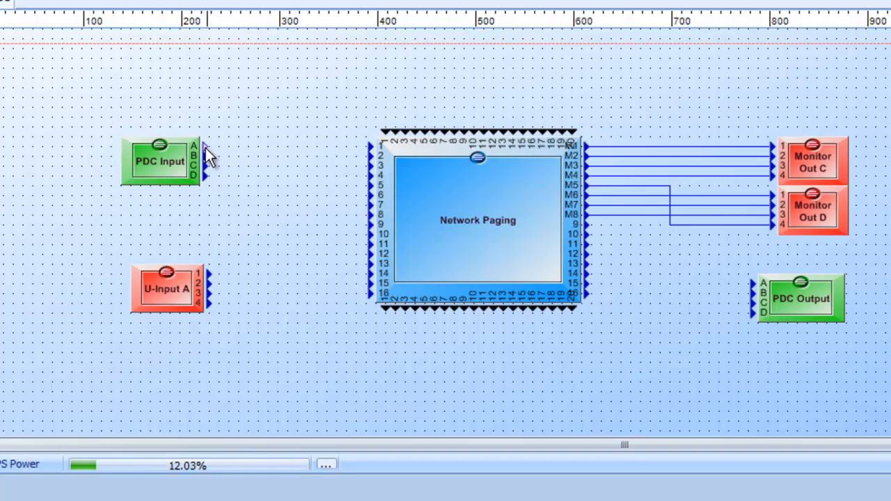
{"action": "left_click_drag", "start_coordinate": [205, 148], "coordinate": [373, 146]}
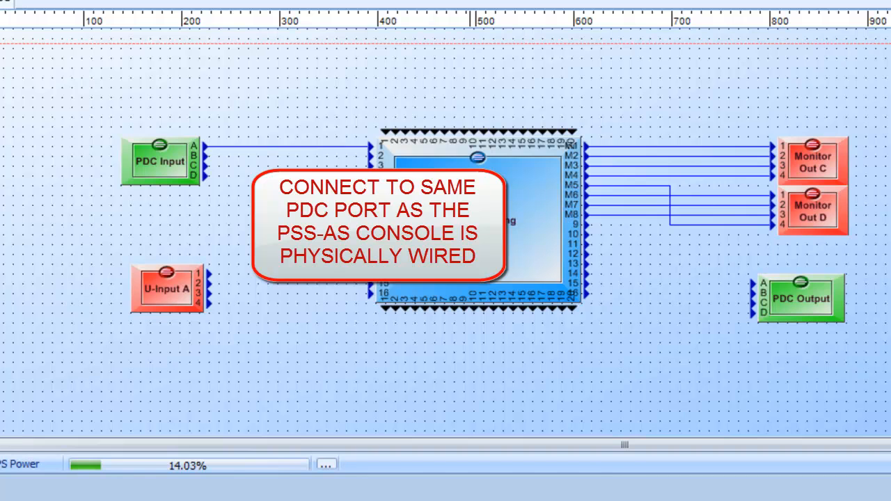
Step: Open the Network Paging block's settings and review its list of paging sources
{"action": "double_click", "coordinate": [466, 213]}
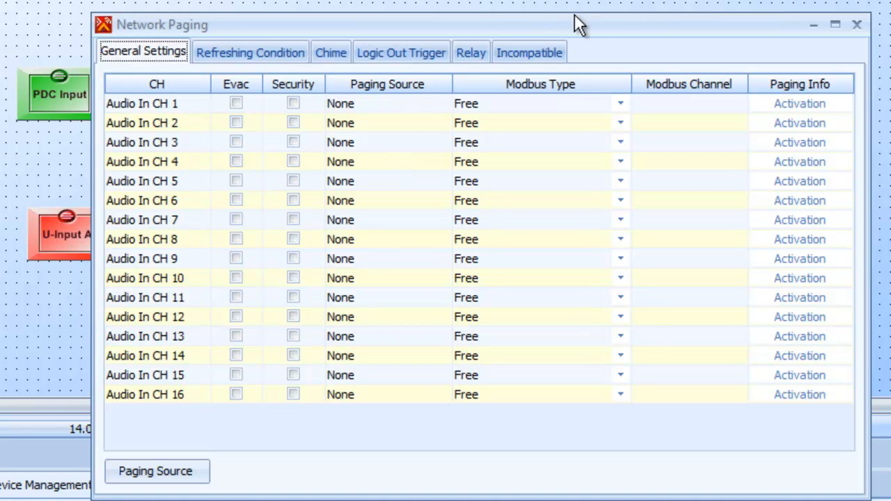
{"action": "left_click_drag", "start_coordinate": [615, 20], "coordinate": [567, 0]}
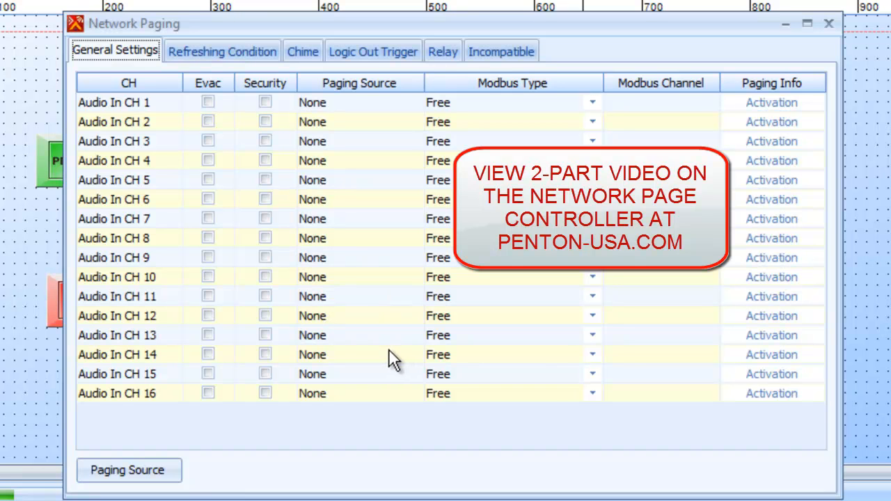
{"action": "left_click", "coordinate": [162, 473]}
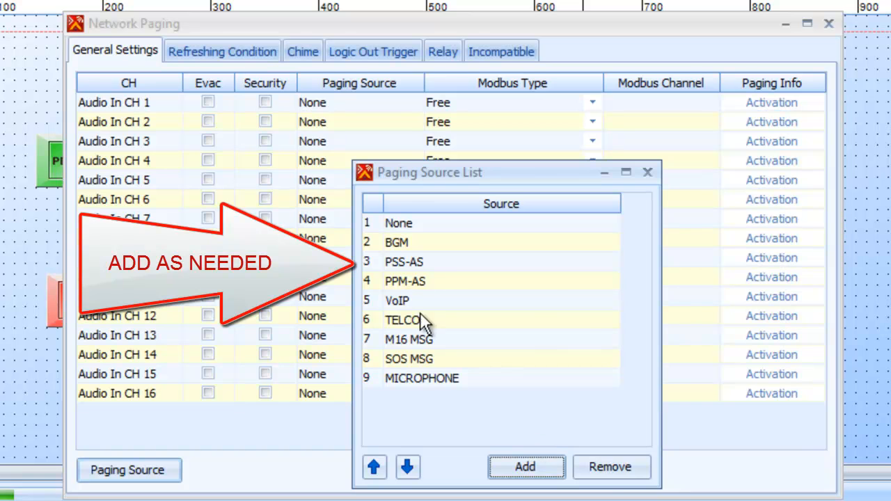
{"action": "left_click", "coordinate": [647, 174]}
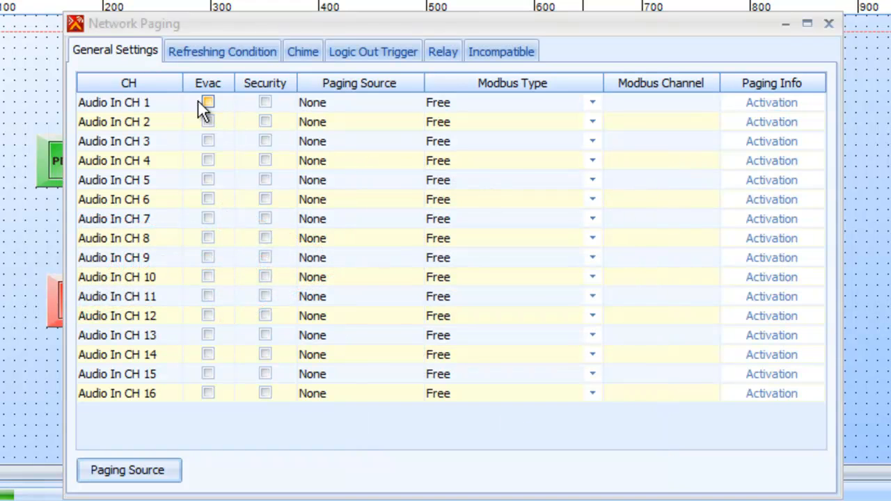
Step: Set the paging source of Audio In CH 1 to PSS-AS
{"action": "left_click", "coordinate": [374, 103]}
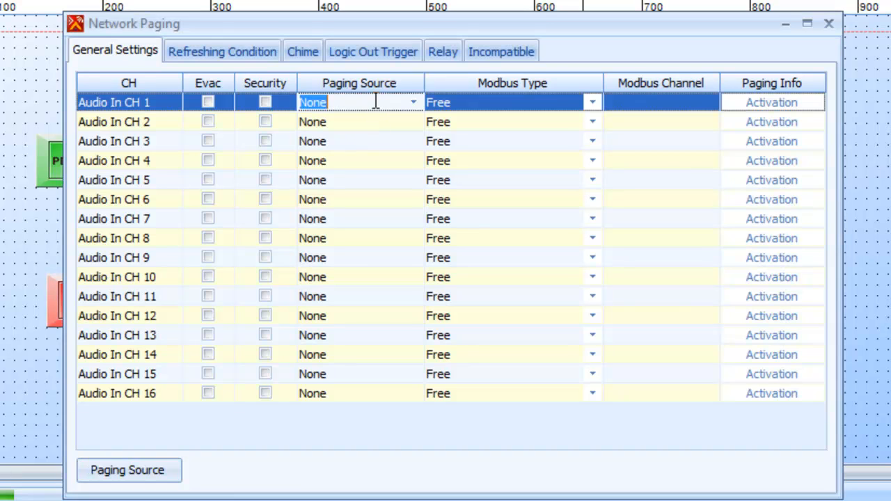
{"action": "left_click", "coordinate": [412, 101]}
{"action": "left_click", "coordinate": [372, 146]}
{"action": "left_click", "coordinate": [365, 219]}
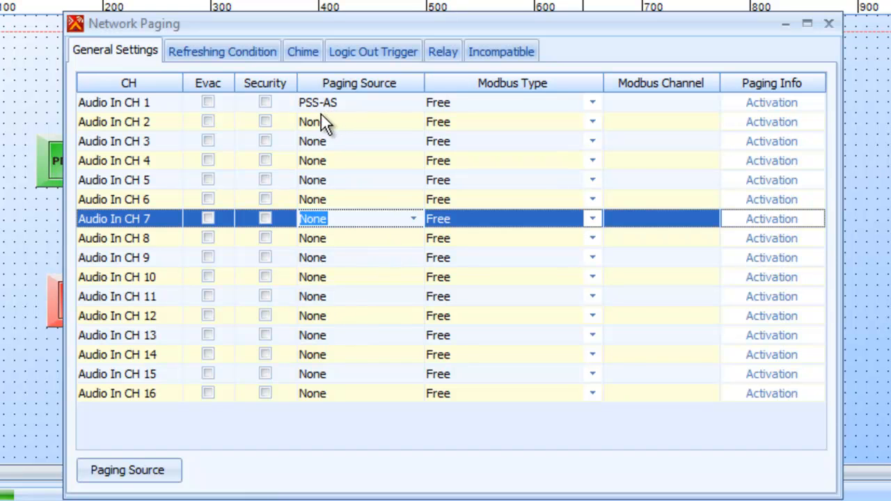
Step: Add a paging event named "PSS-AS Page" to the activation settings of Audio In CH 1
{"action": "left_click", "coordinate": [777, 101]}
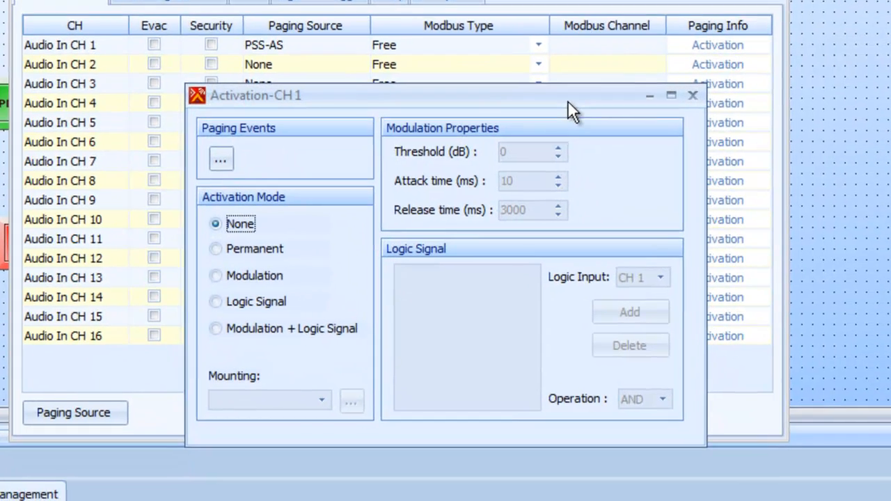
{"action": "left_click_drag", "start_coordinate": [567, 101], "coordinate": [507, 18]}
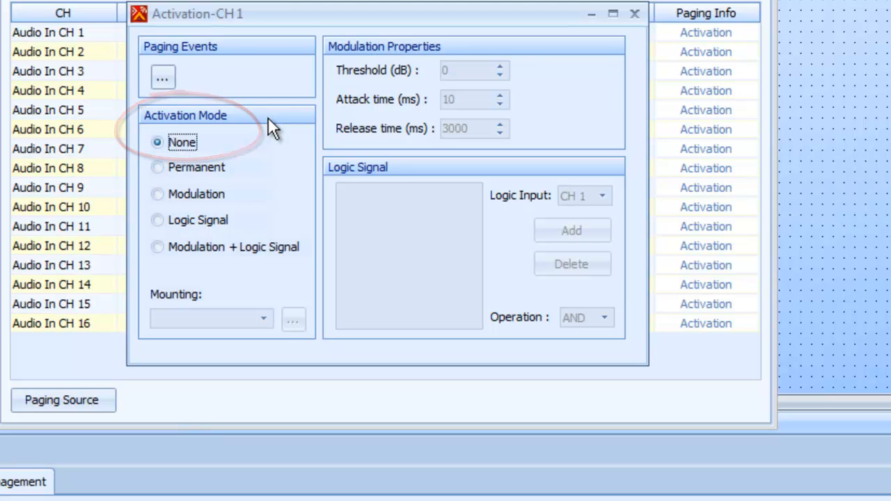
{"action": "left_click", "coordinate": [167, 78]}
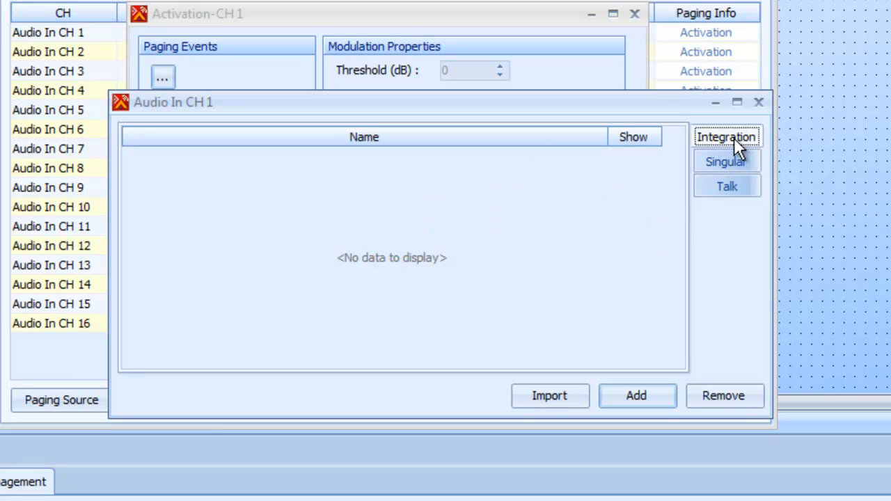
{"action": "left_click", "coordinate": [646, 397]}
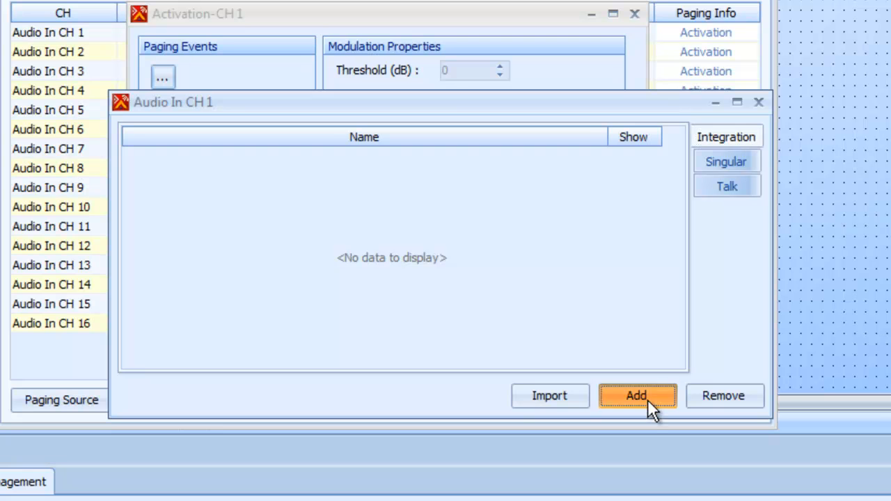
{"action": "double_click", "coordinate": [367, 159]}
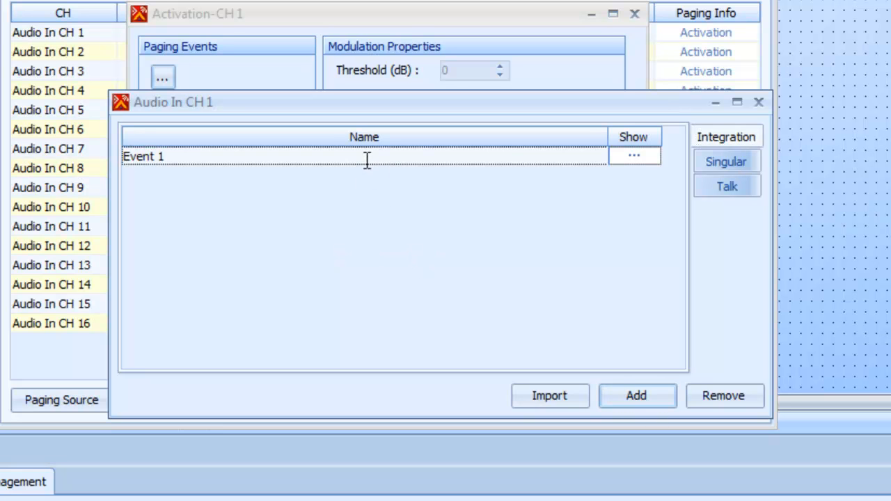
{"action": "type", "text": "PSS-AS Page"}
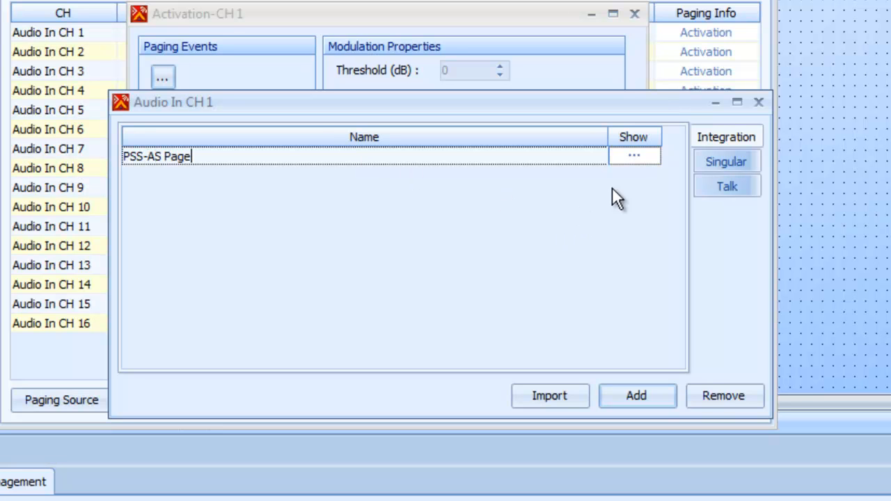
Step: Add a range of zone codes from 1 to 16 to the PSS-AS Page event
{"action": "left_click", "coordinate": [647, 159]}
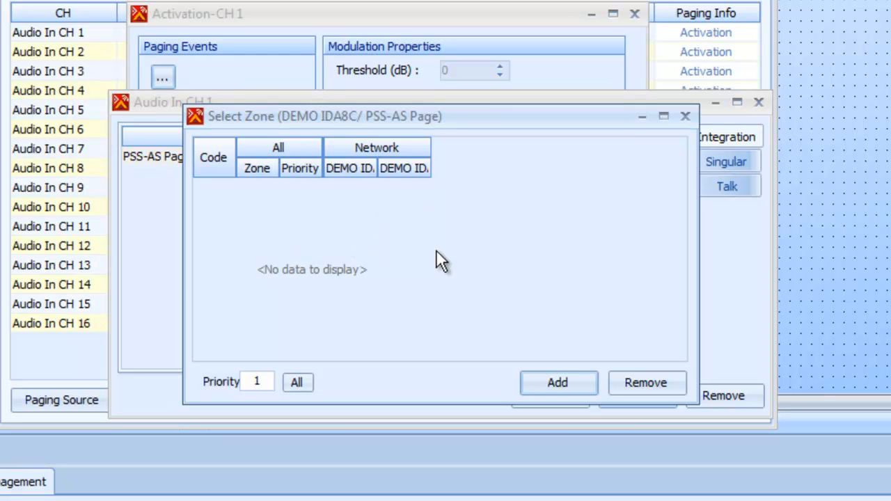
{"action": "left_click_drag", "start_coordinate": [326, 117], "coordinate": [296, 88]}
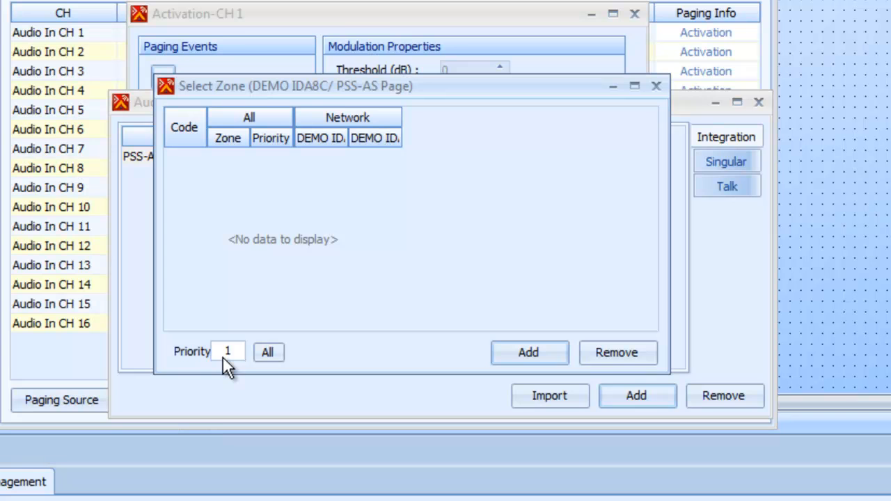
{"action": "left_click", "coordinate": [550, 351]}
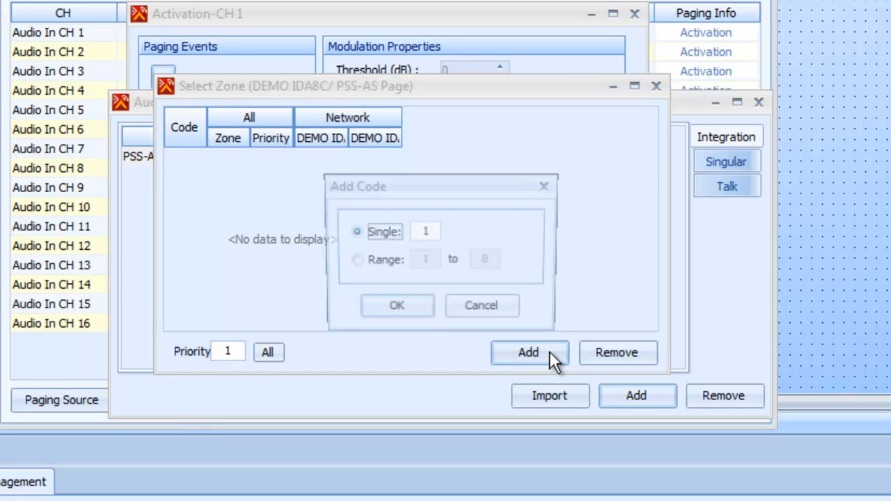
{"action": "left_click", "coordinate": [353, 266]}
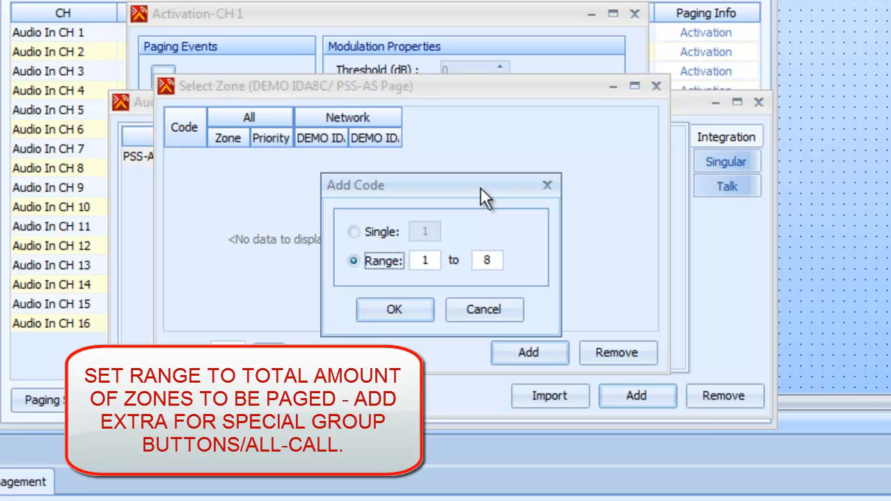
{"action": "double_click", "coordinate": [491, 259]}
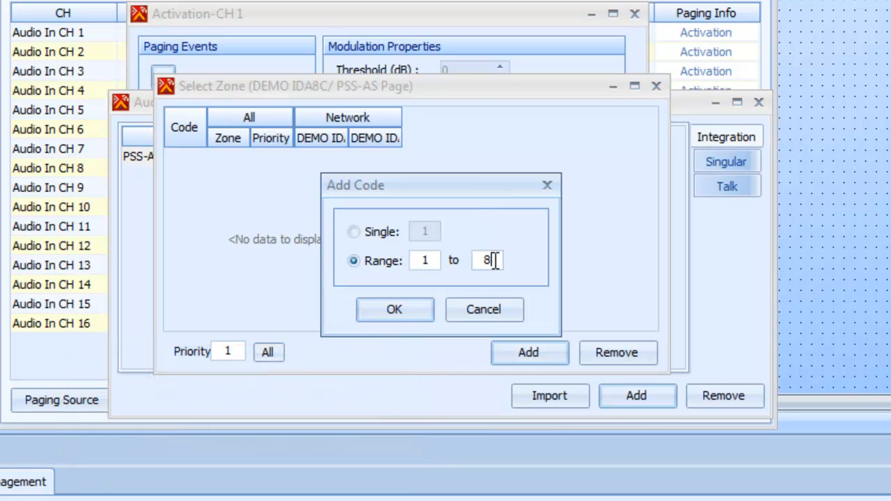
{"action": "type", "text": "16"}
{"action": "left_click", "coordinate": [406, 310]}
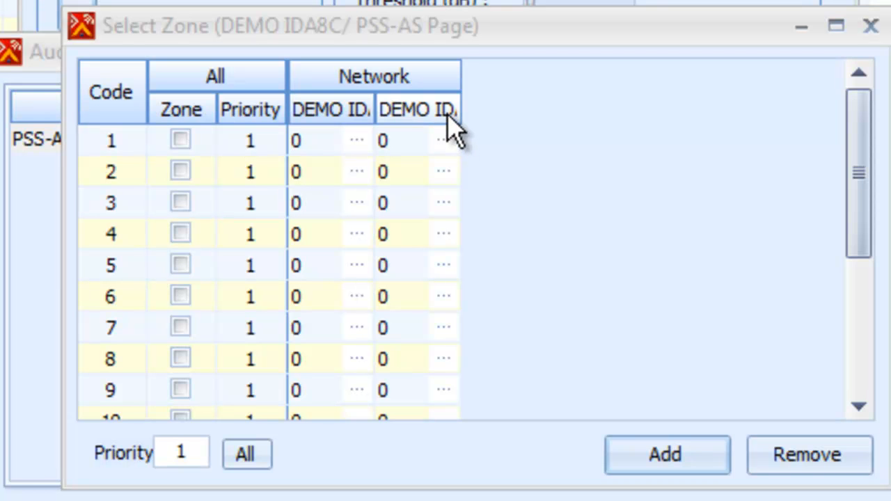
Step: Examine the code-to-zone assignments of DEMO IDA8C and DEMO IDA8S, and close the paging dialogs
{"action": "left_click", "coordinate": [357, 144]}
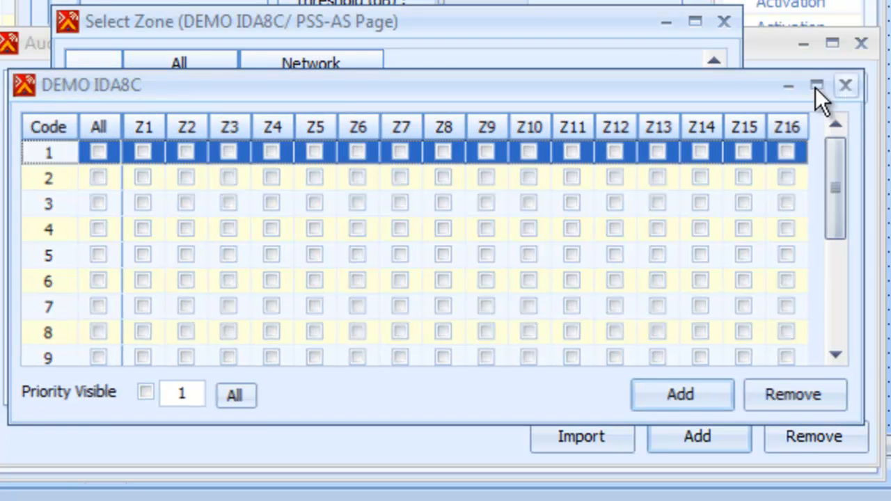
{"action": "left_click", "coordinate": [845, 85]}
{"action": "left_click", "coordinate": [374, 116]}
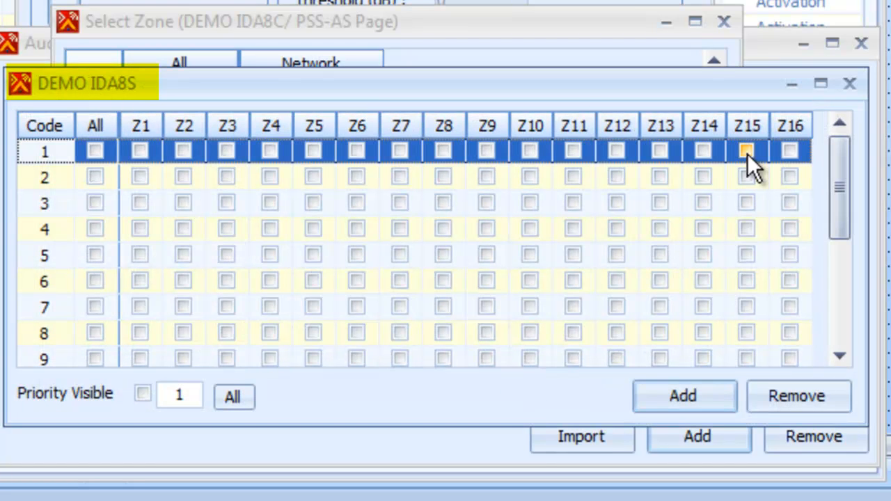
{"action": "left_click", "coordinate": [848, 83]}
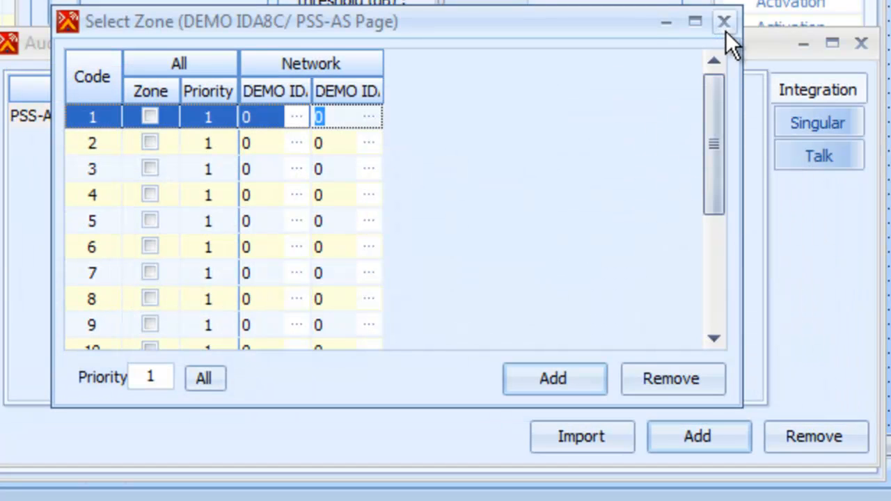
{"action": "left_click", "coordinate": [724, 23]}
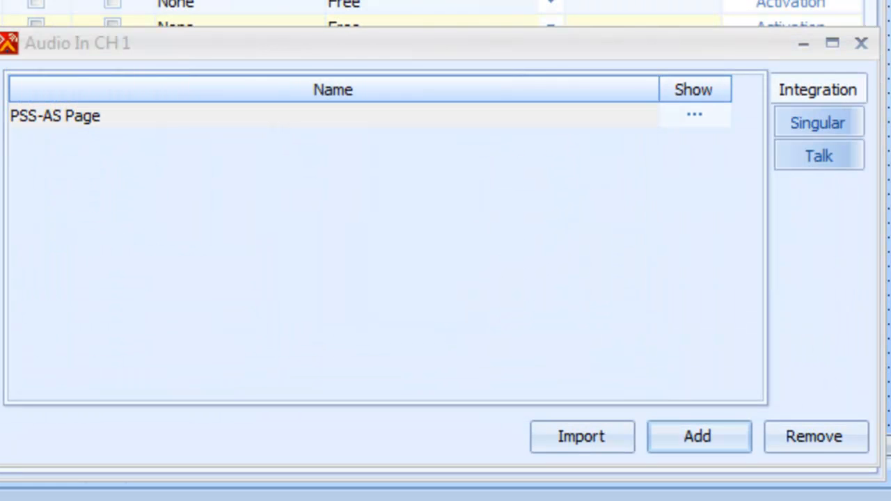
{"action": "left_click", "coordinate": [863, 45]}
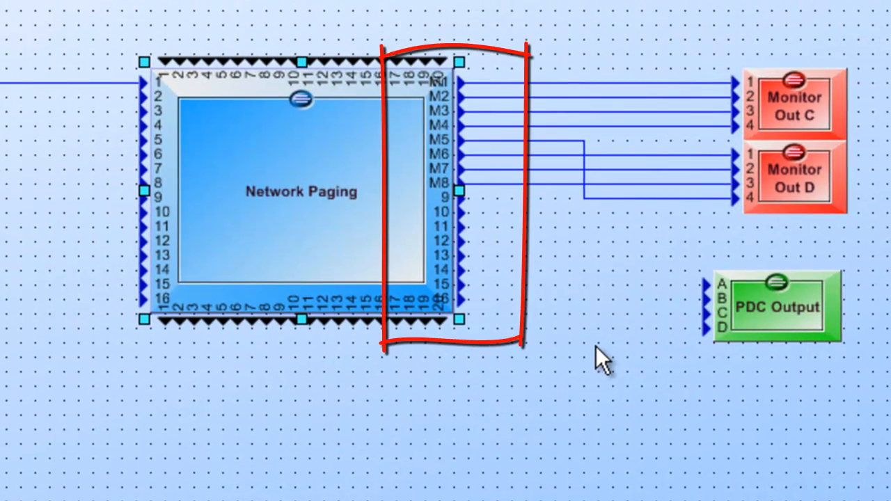
{"action": "left_click", "coordinate": [538, 389]}
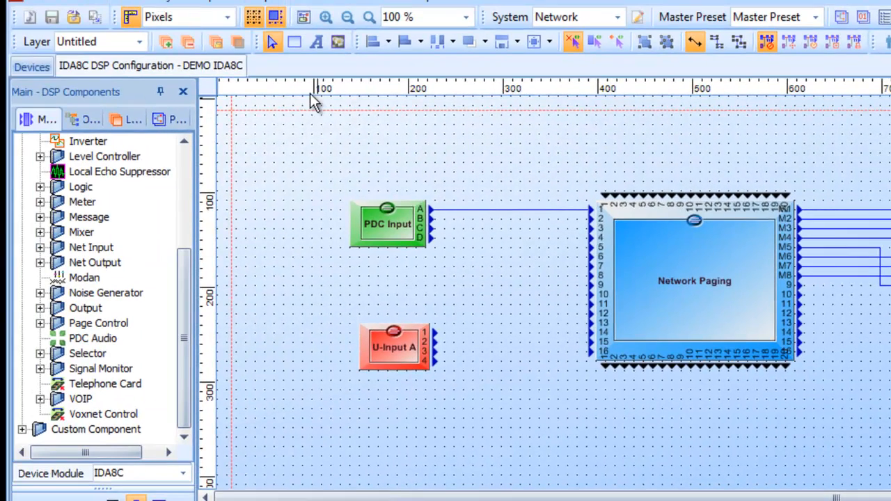
Step: Return to the device layout and open the settings of the PSS-AS paging console wired to PDC 1
{"action": "left_click", "coordinate": [40, 64]}
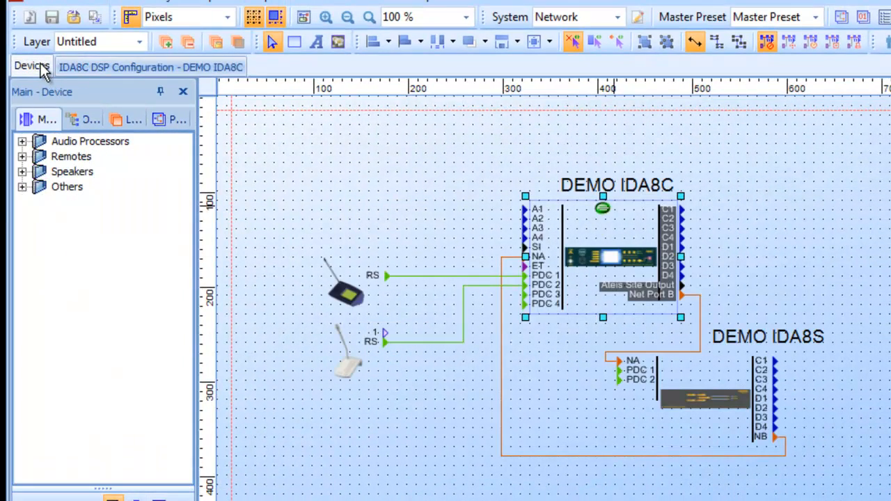
{"action": "double_click", "coordinate": [361, 305]}
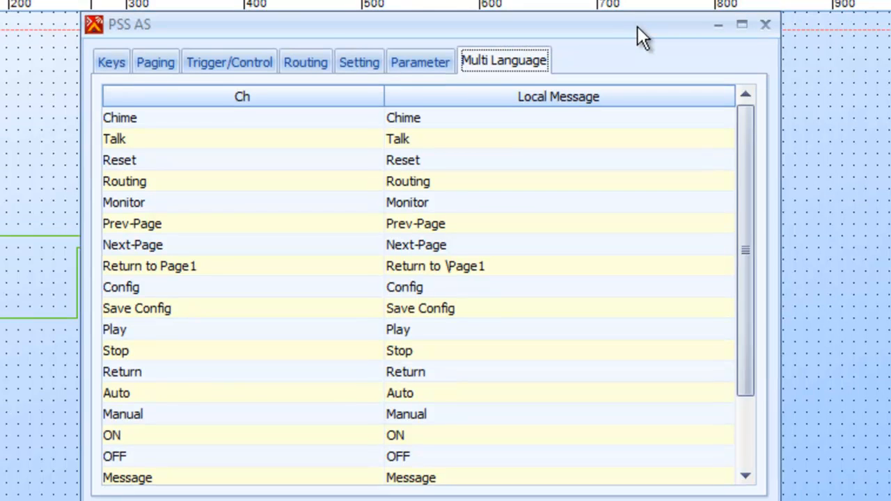
{"action": "left_click_drag", "start_coordinate": [637, 26], "coordinate": [639, 30]}
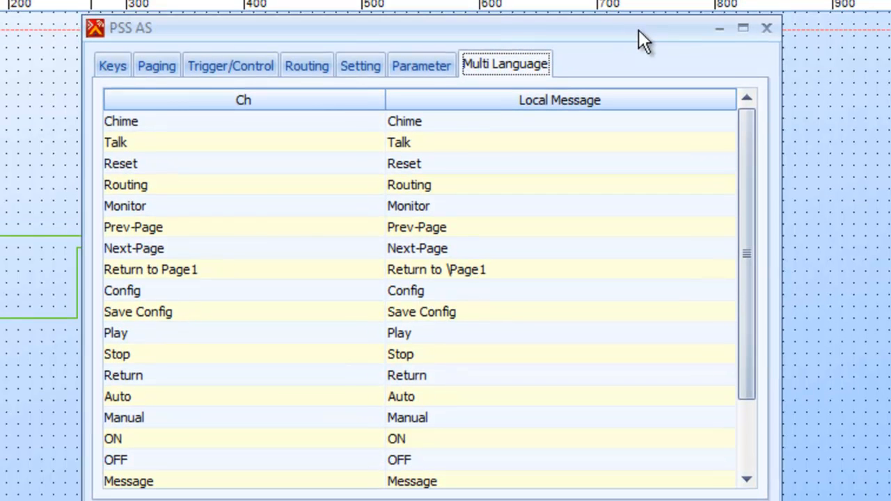
Step: Link the paging settings of the PSS-AS console to the PSS-AS Page event
{"action": "left_click", "coordinate": [153, 73]}
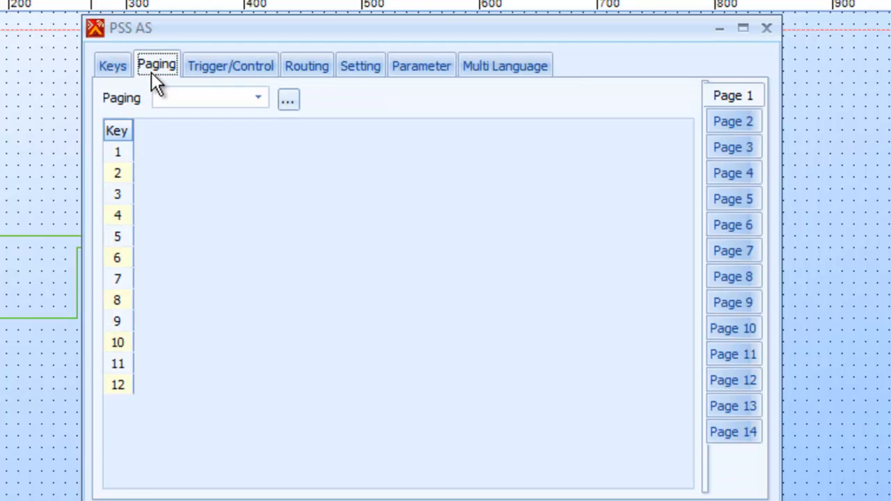
{"action": "left_click", "coordinate": [256, 98]}
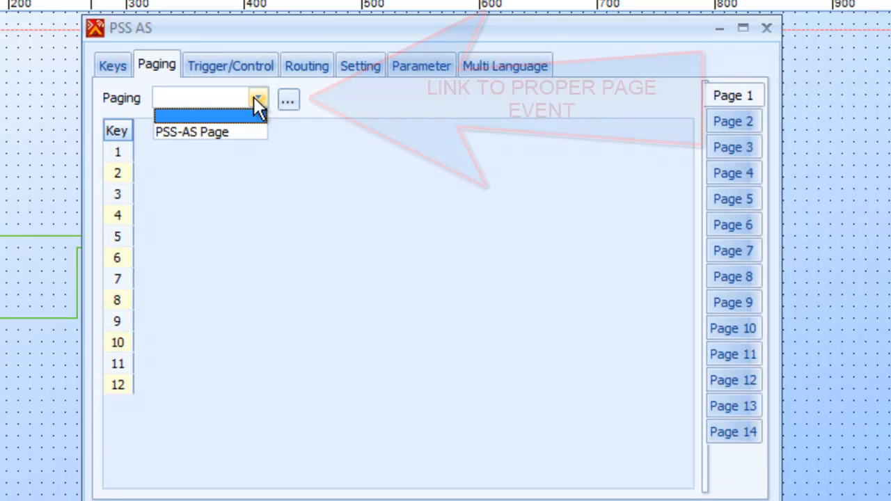
{"action": "left_click", "coordinate": [229, 133]}
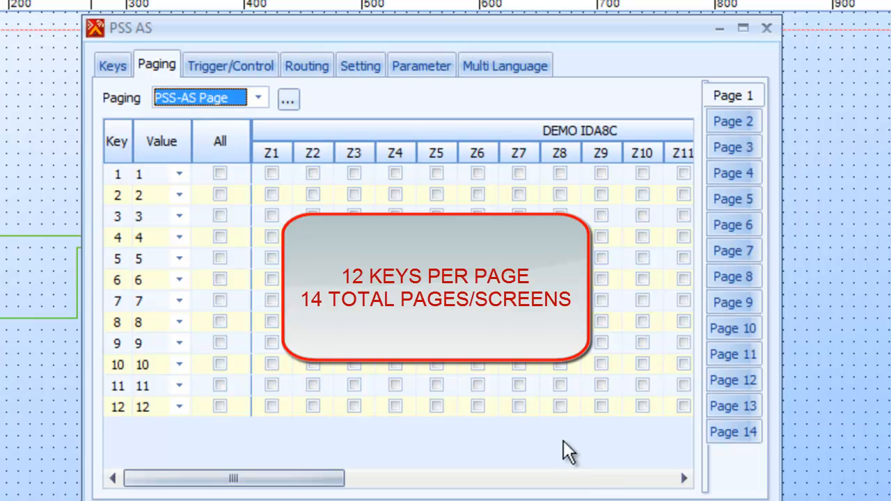
Step: Examine the key, value and zone assignments across the console's paging pages, especially pages 1 and 2
{"action": "left_click", "coordinate": [730, 120]}
{"action": "left_click", "coordinate": [729, 147]}
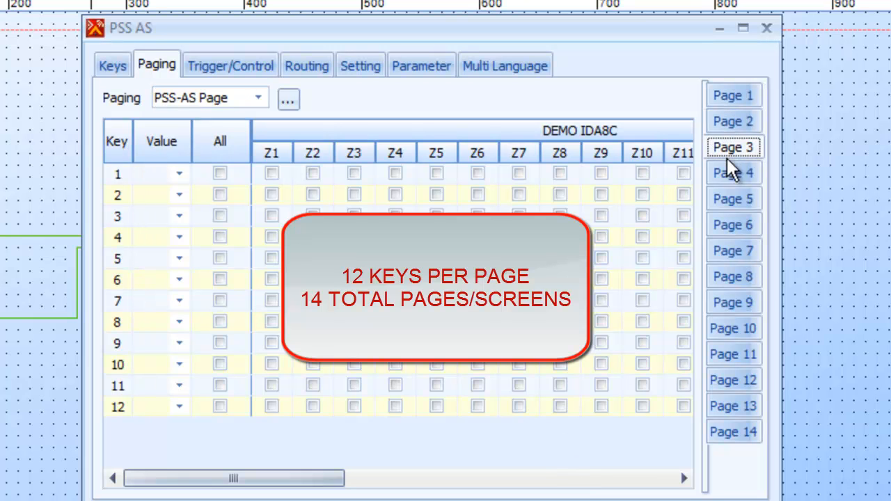
{"action": "left_click", "coordinate": [727, 173]}
{"action": "left_click", "coordinate": [726, 207]}
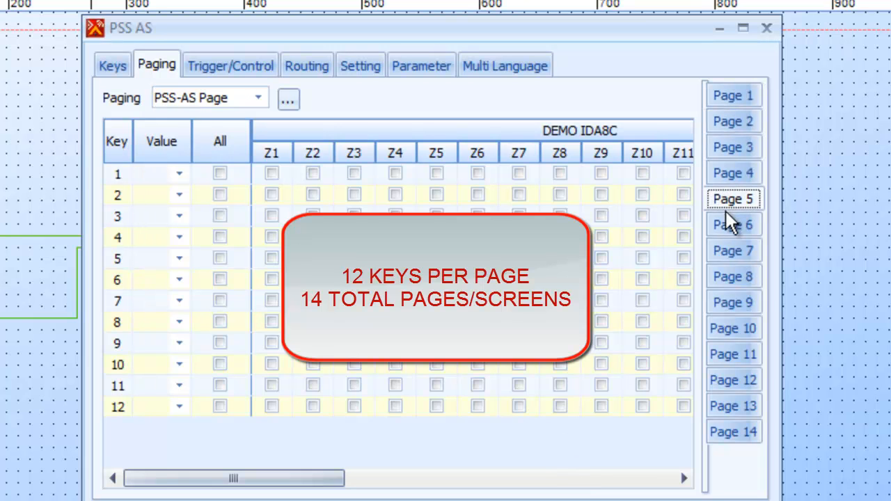
{"action": "left_click", "coordinate": [724, 227]}
{"action": "left_click", "coordinate": [724, 280]}
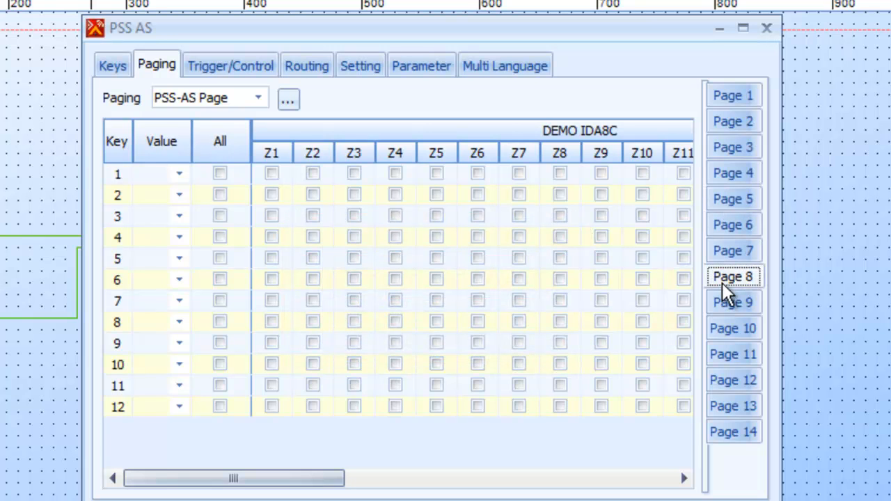
{"action": "left_click", "coordinate": [729, 97]}
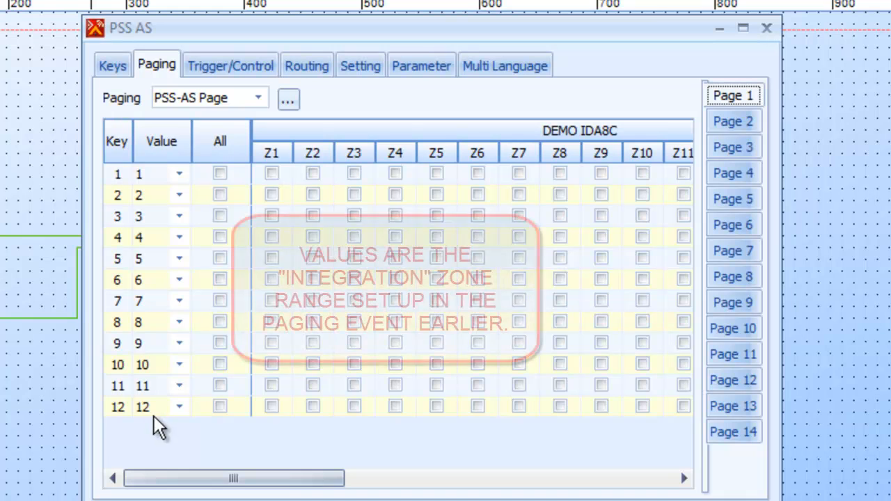
{"action": "left_click", "coordinate": [741, 121]}
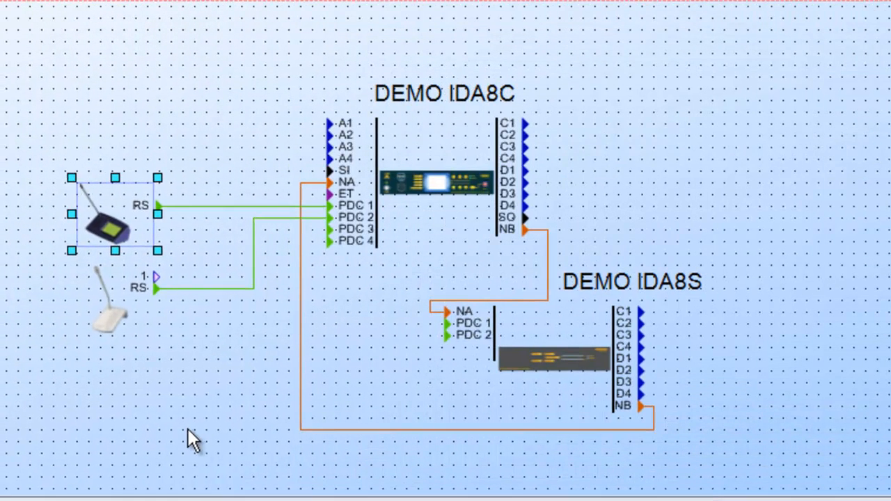
Step: Open the DEMO IDA8C internal design and its Event Manager, moving the window clear of the output blocks
{"action": "left_click", "coordinate": [188, 429]}
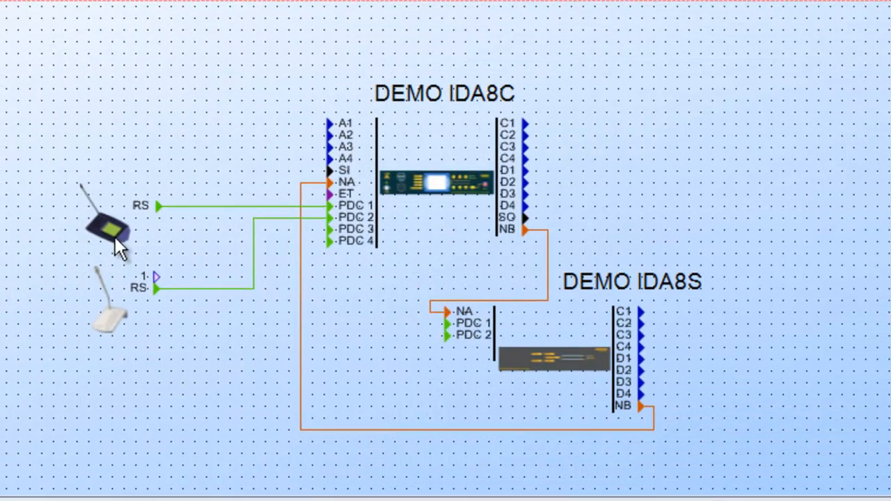
{"action": "left_click", "coordinate": [461, 142]}
{"action": "double_click", "coordinate": [459, 140]}
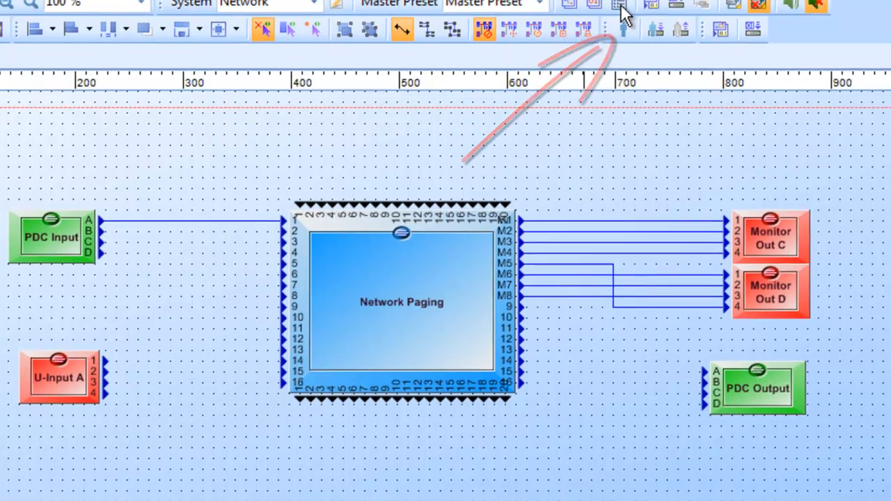
{"action": "left_click", "coordinate": [630, 25]}
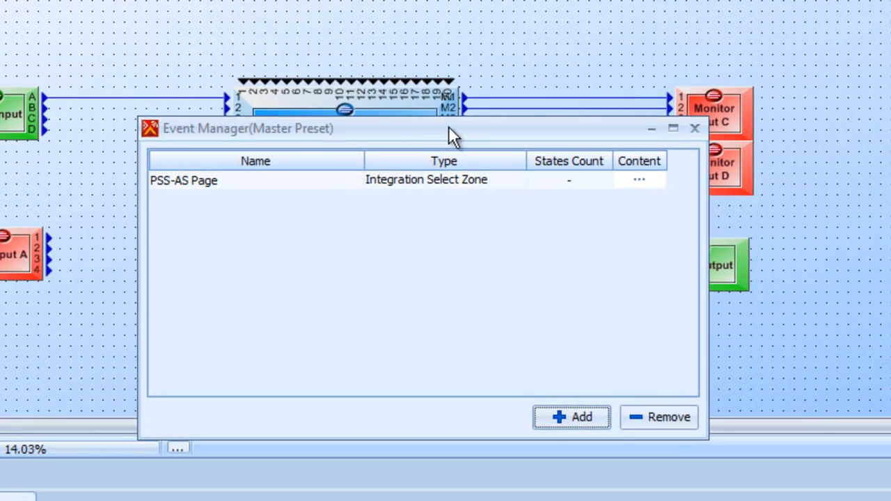
{"action": "left_click_drag", "start_coordinate": [462, 136], "coordinate": [382, 45]}
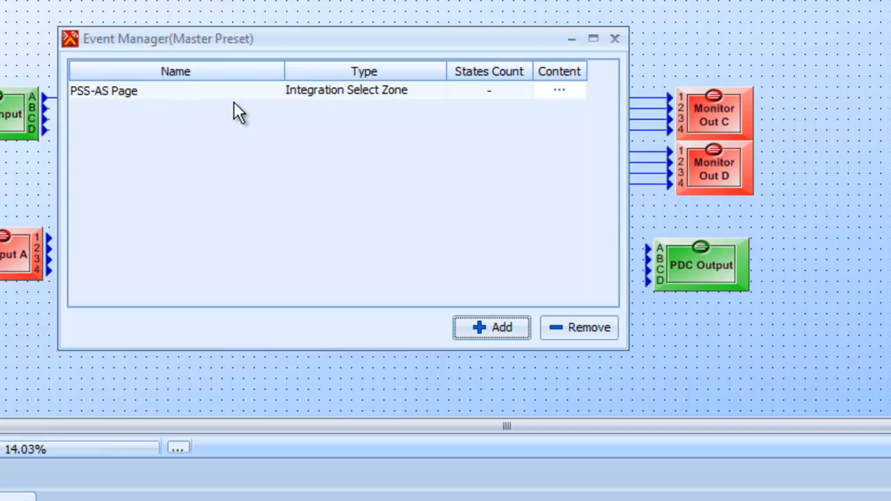
Step: Add an event named "Jump-1" of type Remote PSS AS Jump Page to the master preset
{"action": "left_click", "coordinate": [506, 330]}
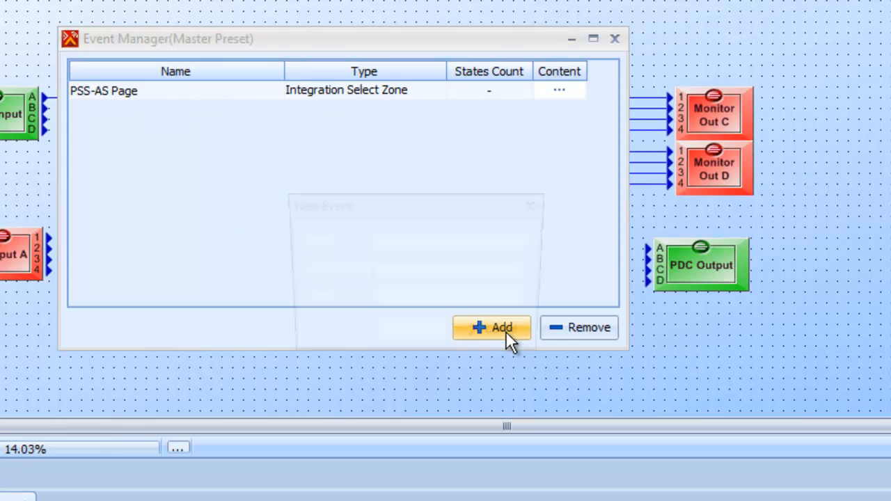
{"action": "left_click_drag", "start_coordinate": [568, 296], "coordinate": [350, 308]}
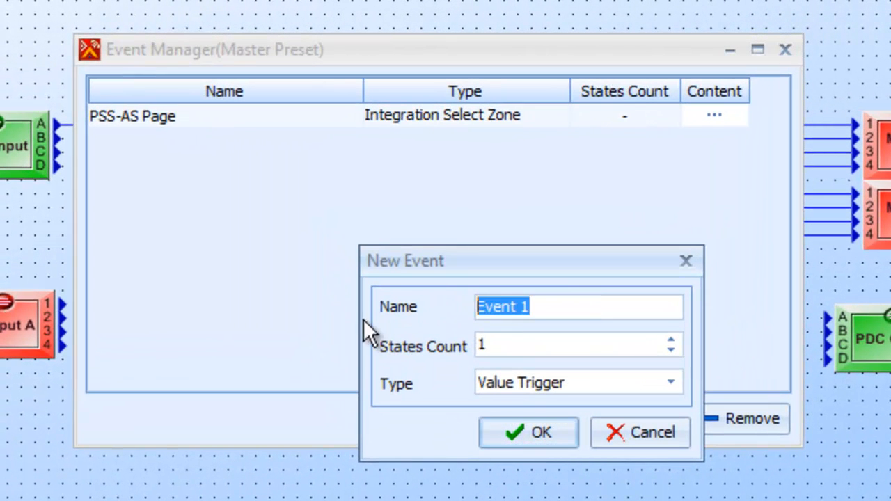
{"action": "type", "text": "Jump-1"}
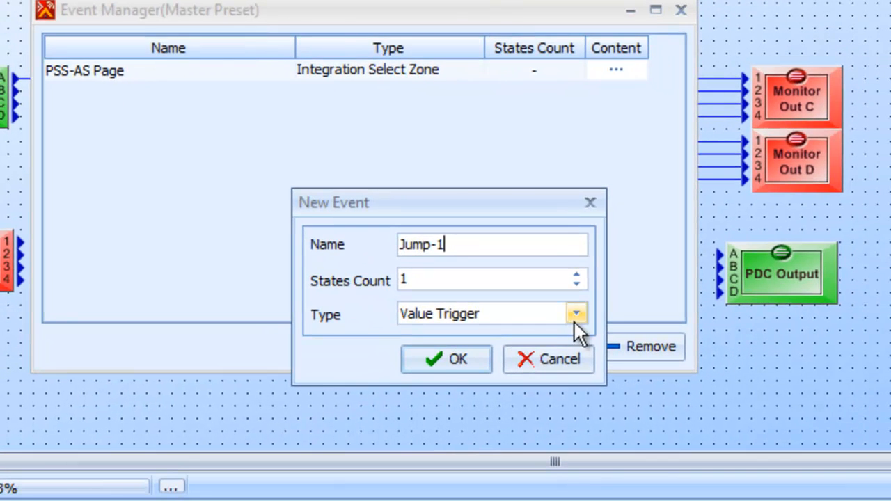
{"action": "left_click", "coordinate": [574, 320]}
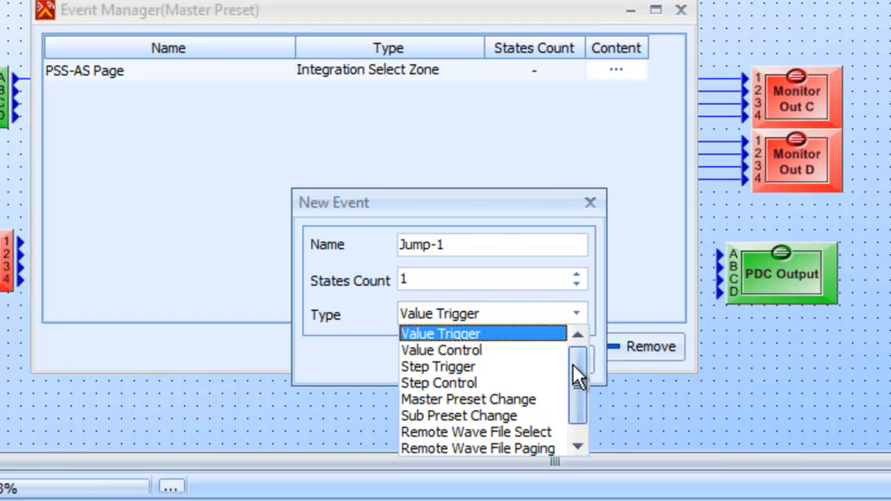
{"action": "left_click_drag", "start_coordinate": [574, 369], "coordinate": [577, 427]}
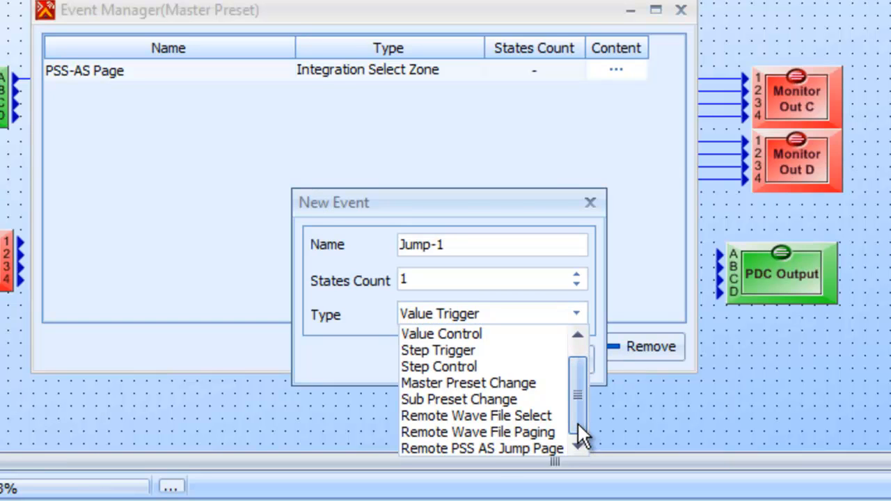
{"action": "left_click", "coordinate": [485, 448]}
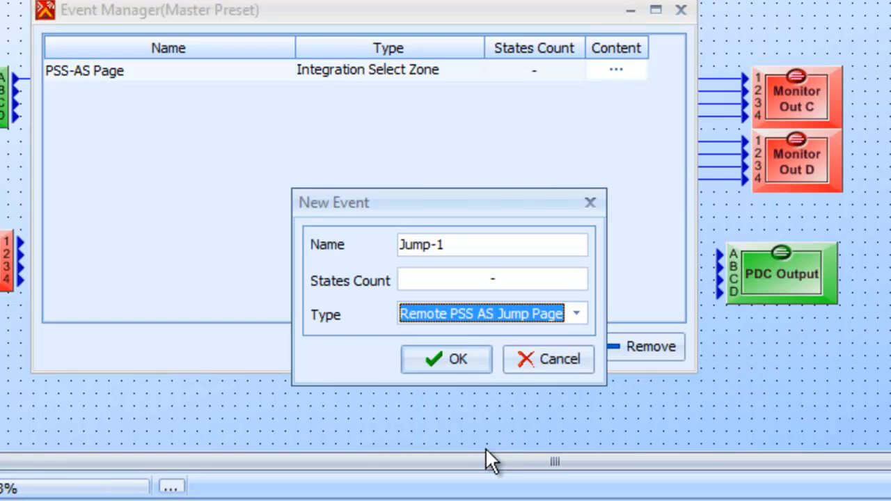
{"action": "left_click", "coordinate": [457, 358]}
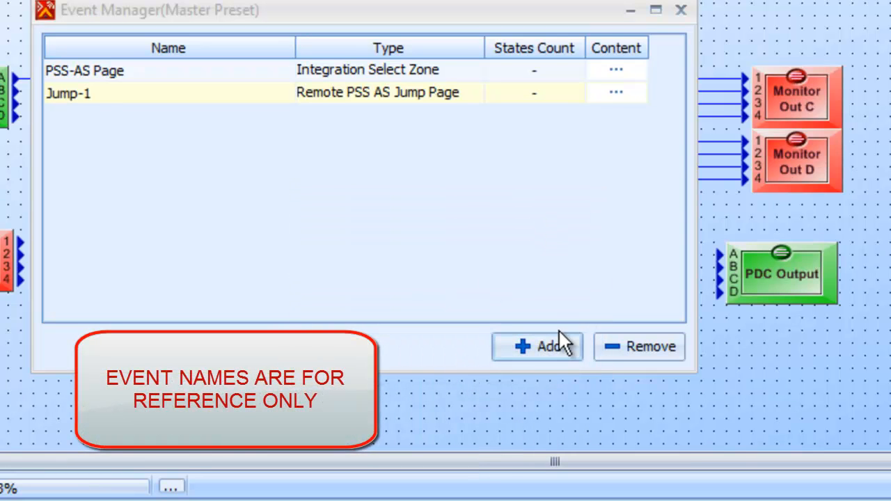
Step: Add a second Remote PSS AS Jump Page event named "JUMP-2"
{"action": "left_click", "coordinate": [561, 348]}
{"action": "double_click", "coordinate": [527, 242]}
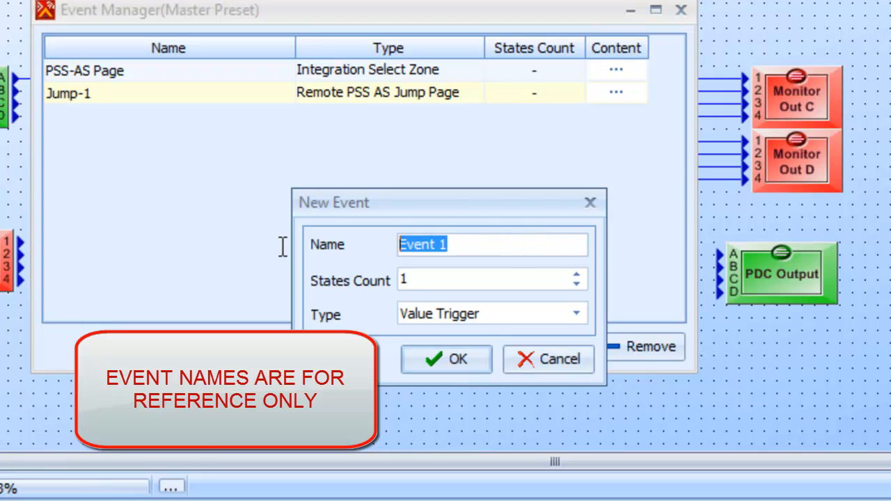
{"action": "type", "text": "JUMP-2"}
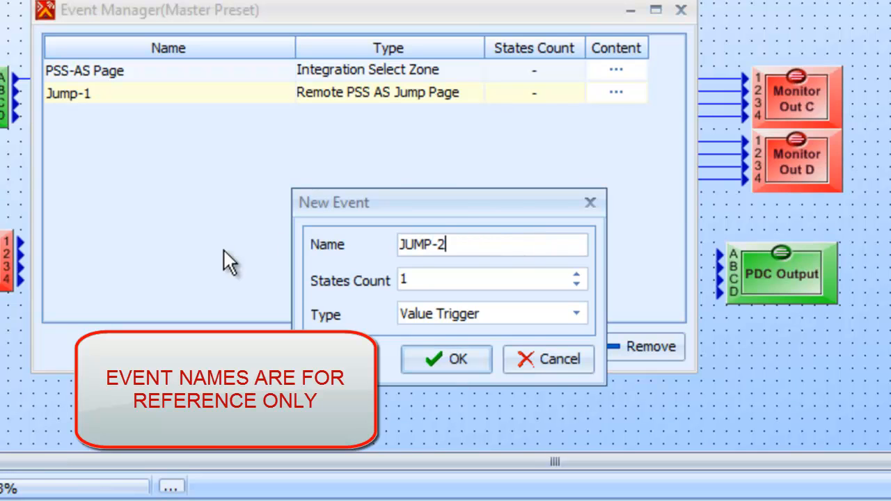
{"action": "left_click", "coordinate": [582, 313]}
{"action": "left_click_drag", "start_coordinate": [577, 364], "coordinate": [577, 442]}
{"action": "left_click", "coordinate": [469, 448]}
{"action": "left_click", "coordinate": [462, 364]}
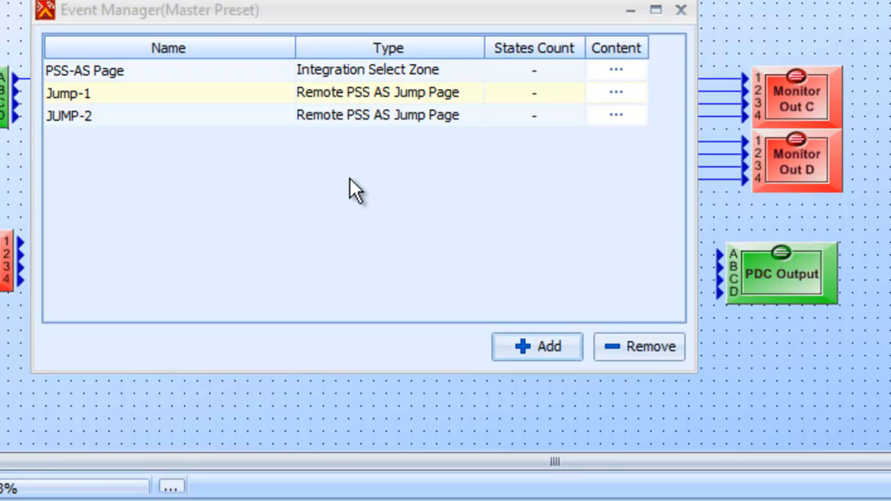
Step: Rename the JUMP-2 event as "Jump-2"
{"action": "double_click", "coordinate": [249, 116]}
{"action": "type", "text": "Jump-2"}
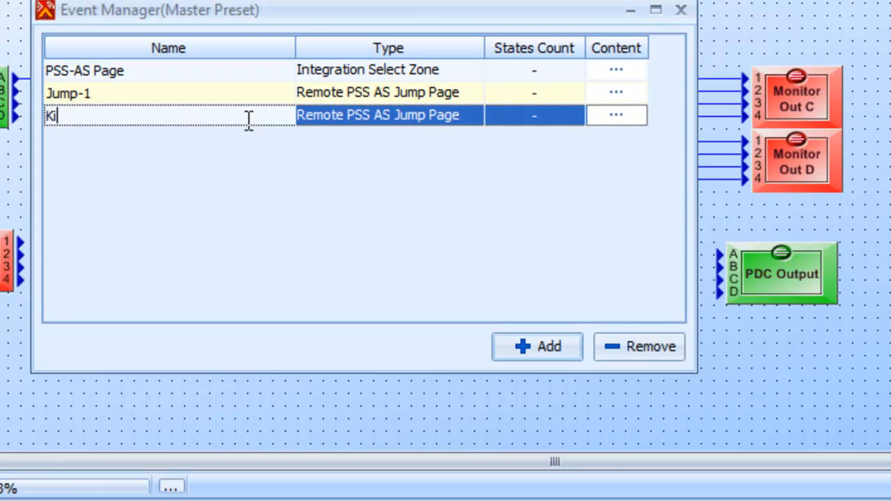